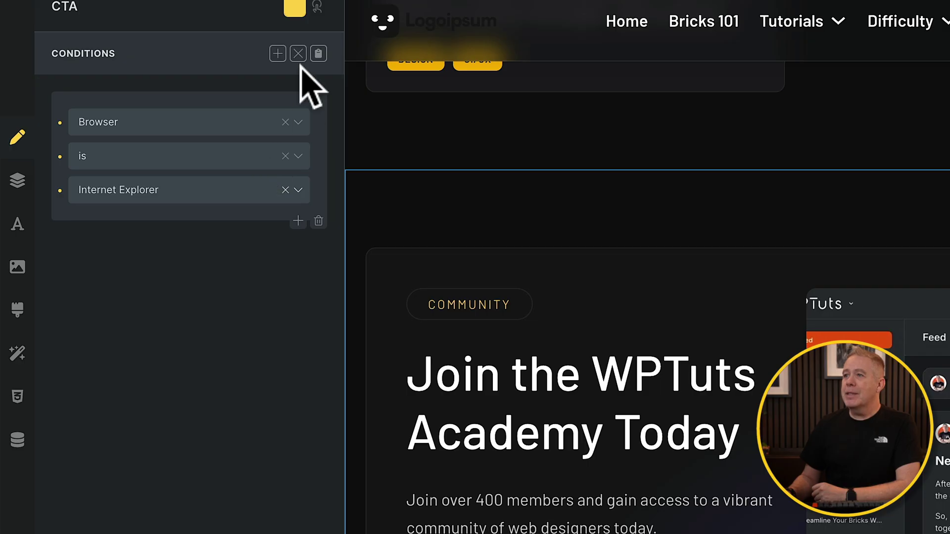
Step: Replace the CTA section's Browser condition with a Referrer URL condition
click(318, 220)
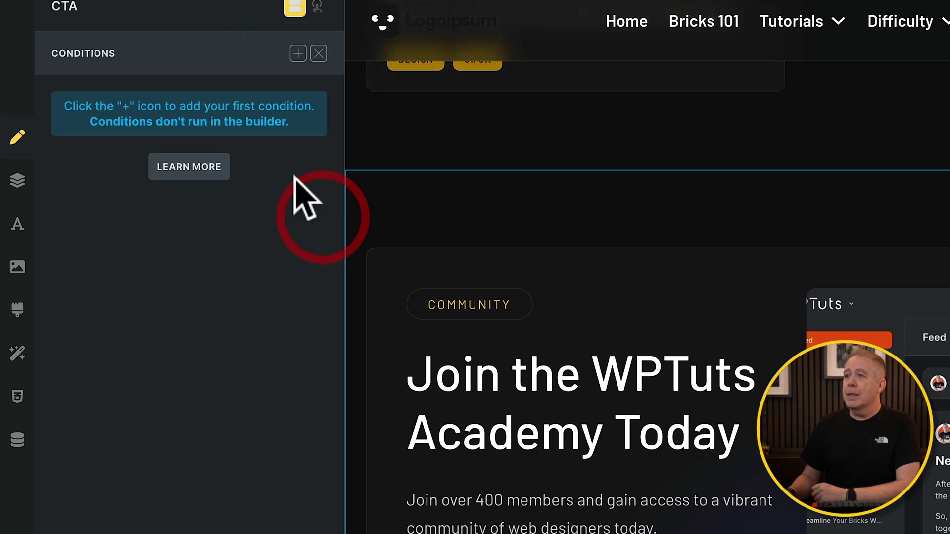
click(298, 53)
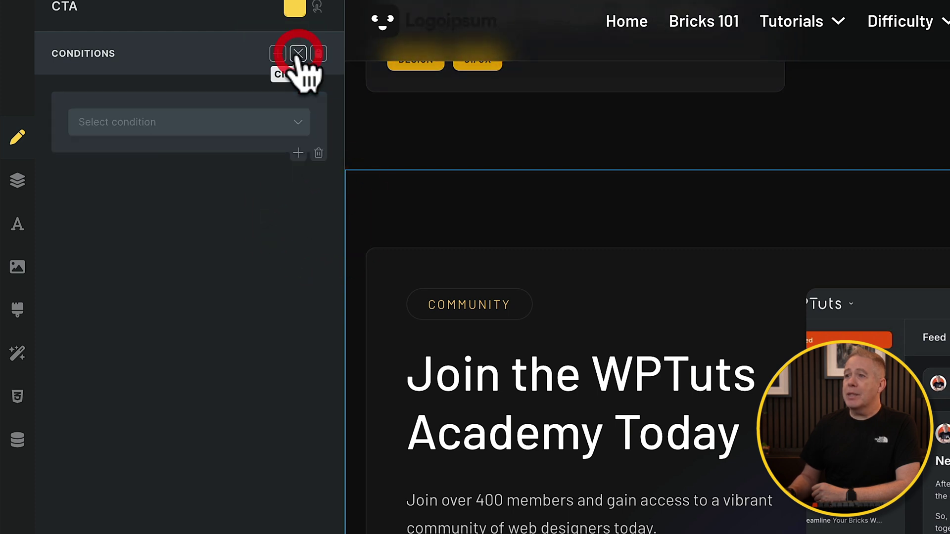
click(208, 122)
scroll(203, 381, down, 5)
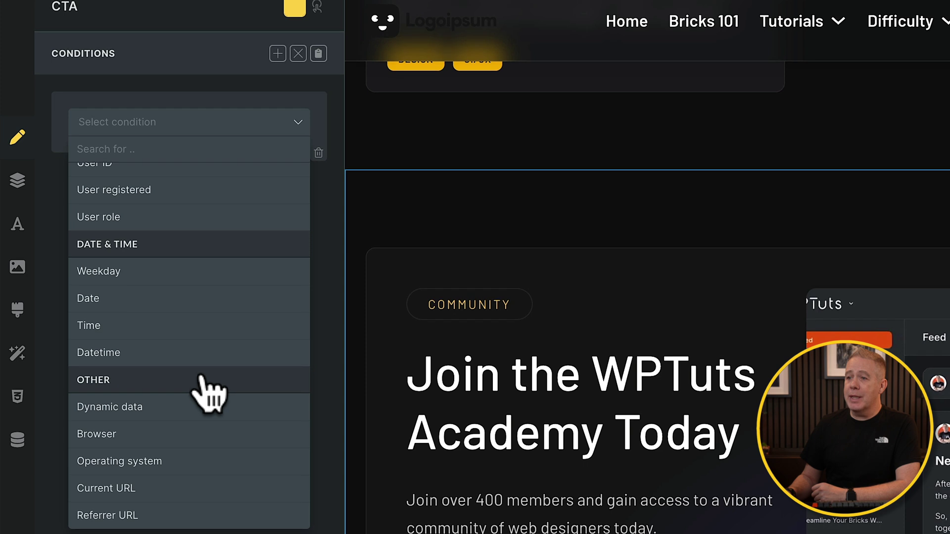
click(171, 516)
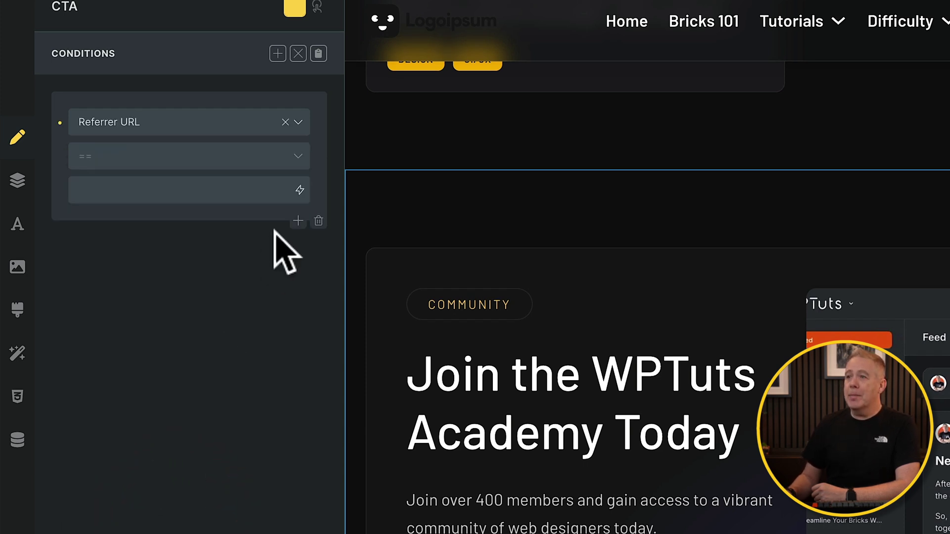
click(297, 155)
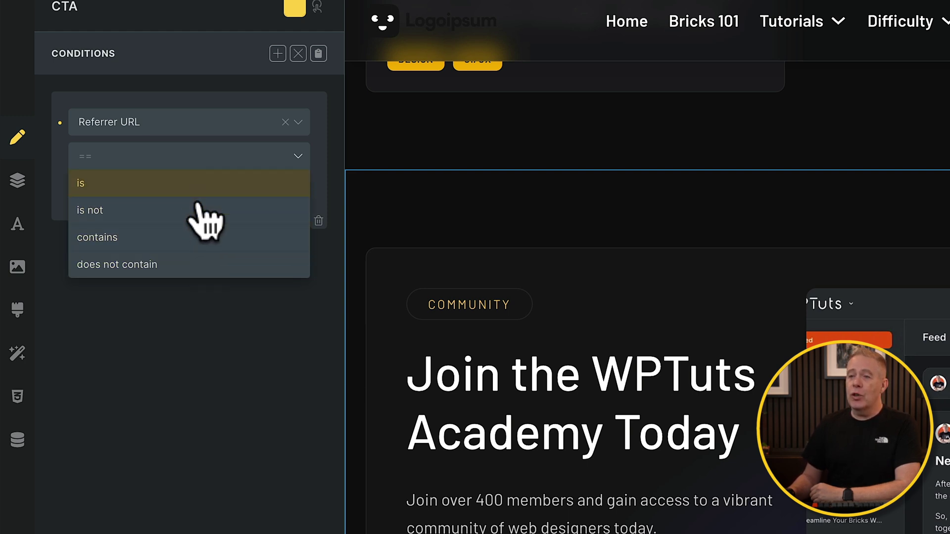
click(205, 238)
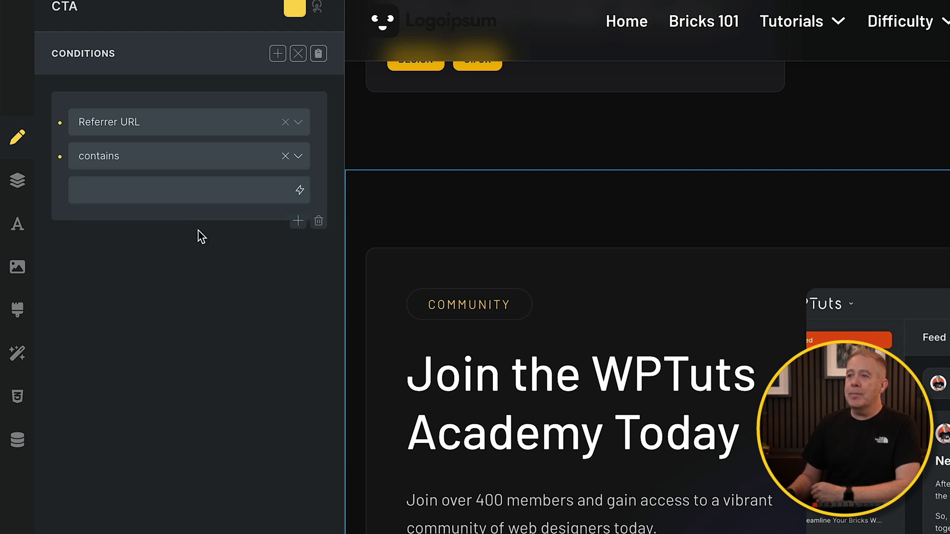
click(176, 187)
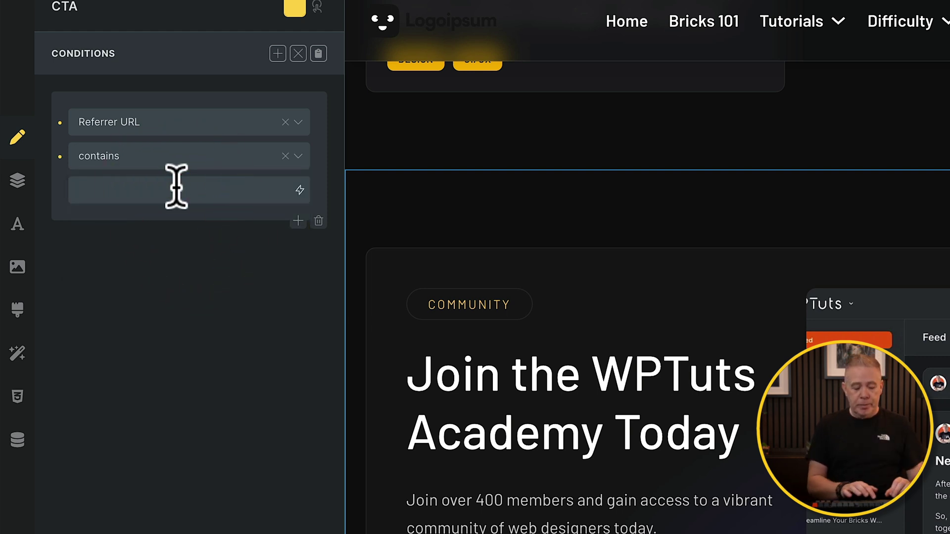
text(https://facebook.com)
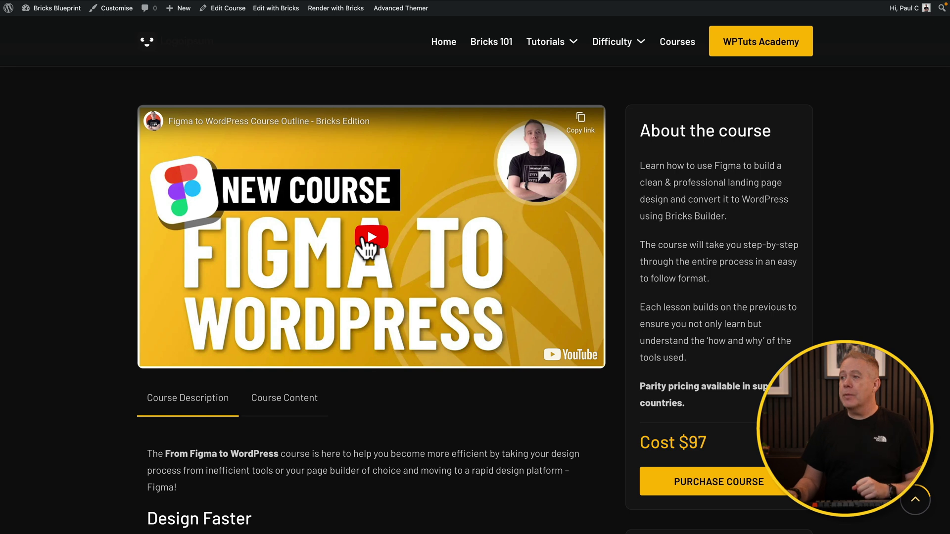
Step: Examine the From Figma to WordPress course page and the Image and Video elements in its template's Content Block
scroll(381, 236, up, 5)
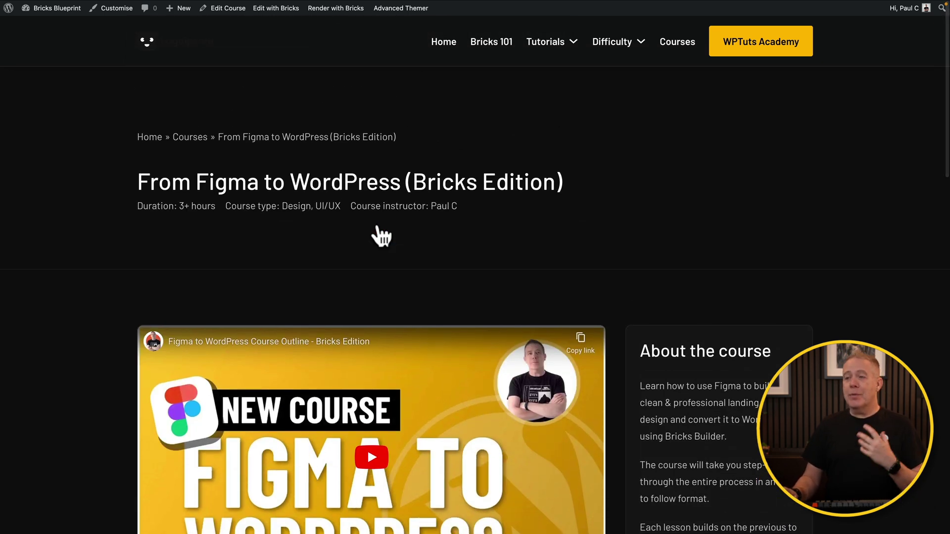
scroll(381, 237, down, 5)
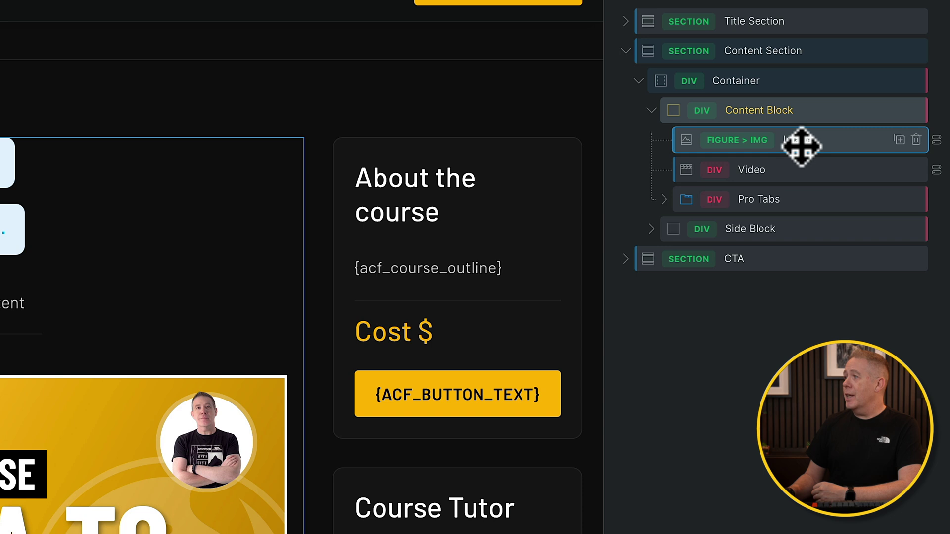
click(812, 146)
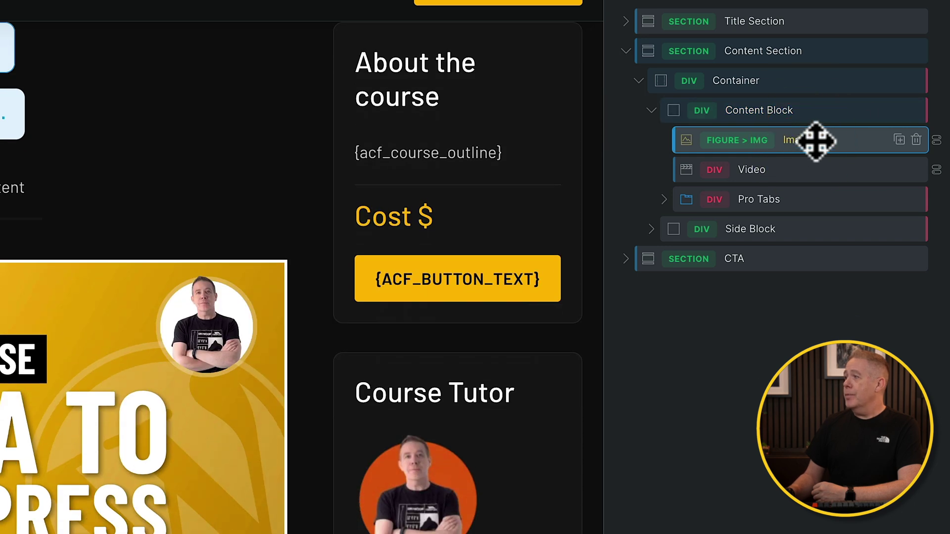
click(816, 170)
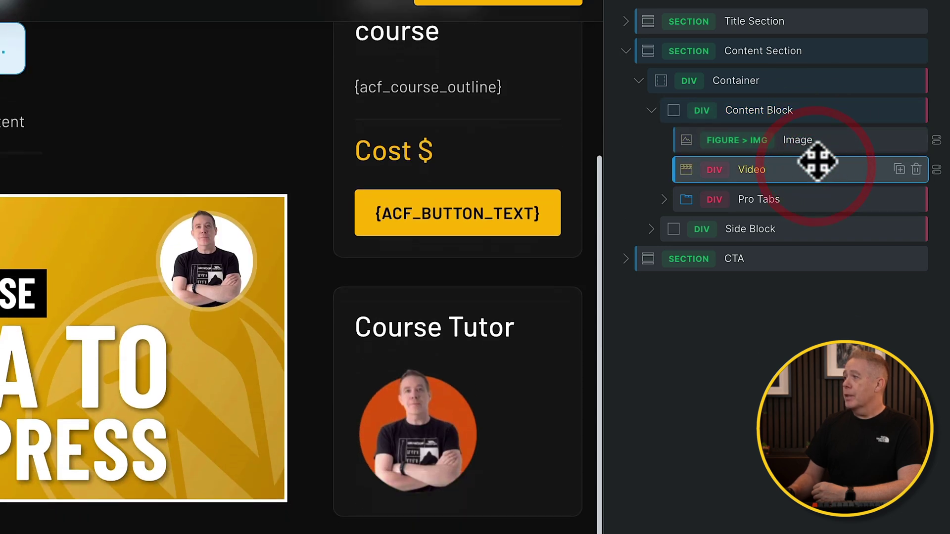
Step: Open the Image element's conditions and review the available condition types, keeping Dynamic data selected
click(829, 140)
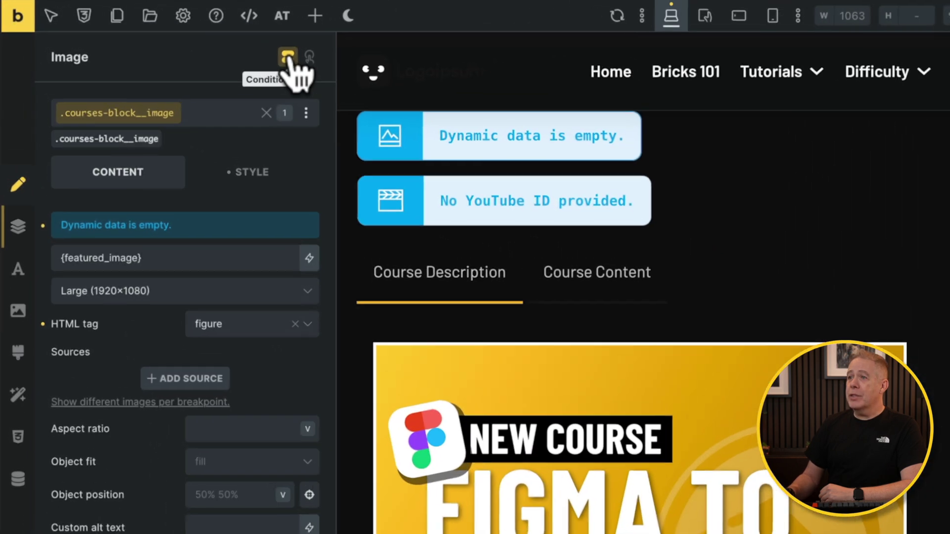
click(288, 57)
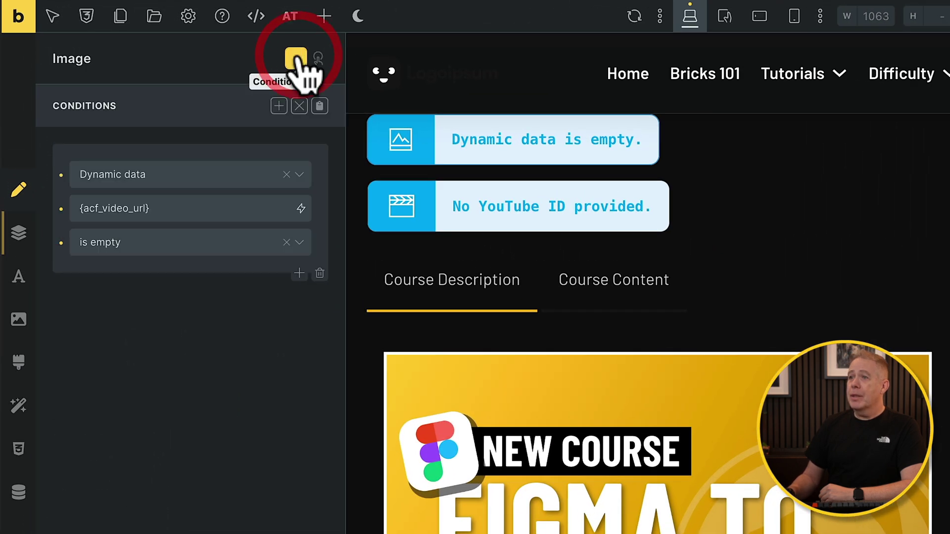
click(203, 179)
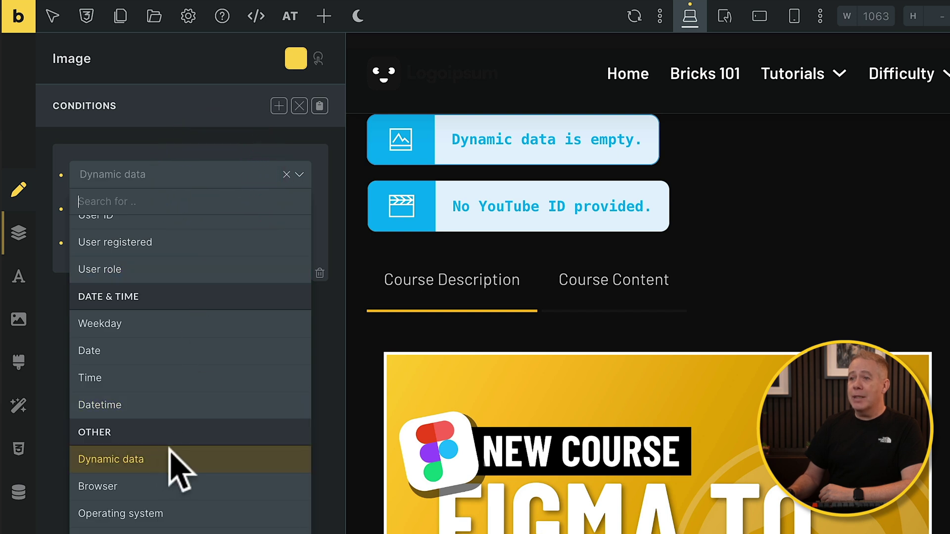
click(193, 459)
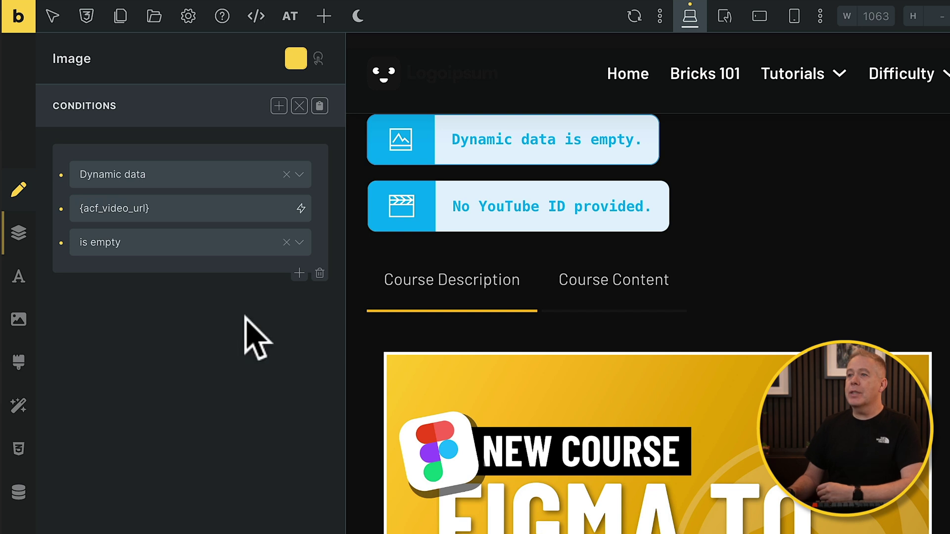
Step: Browse the ACF dynamic data tags for the Image element's condition, keep its current tag, and select the Video element
click(197, 210)
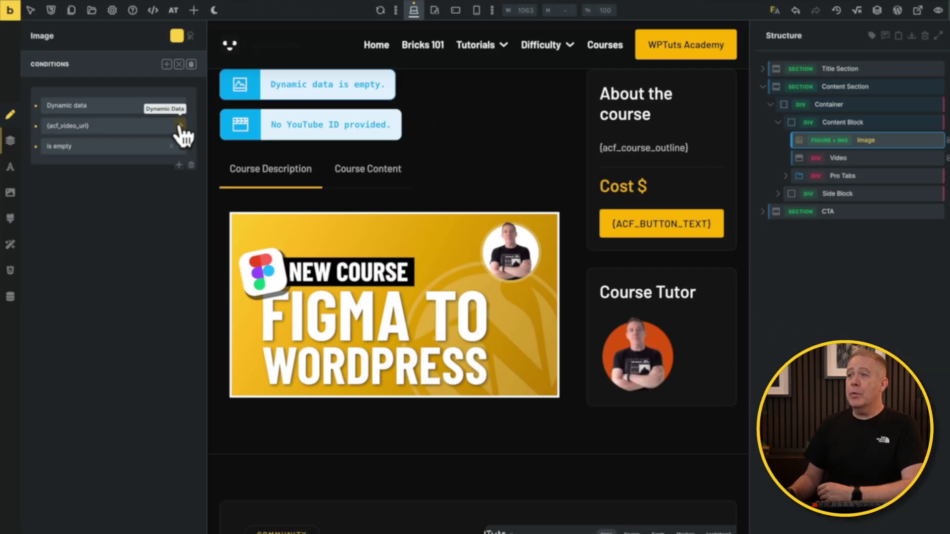
click(300, 208)
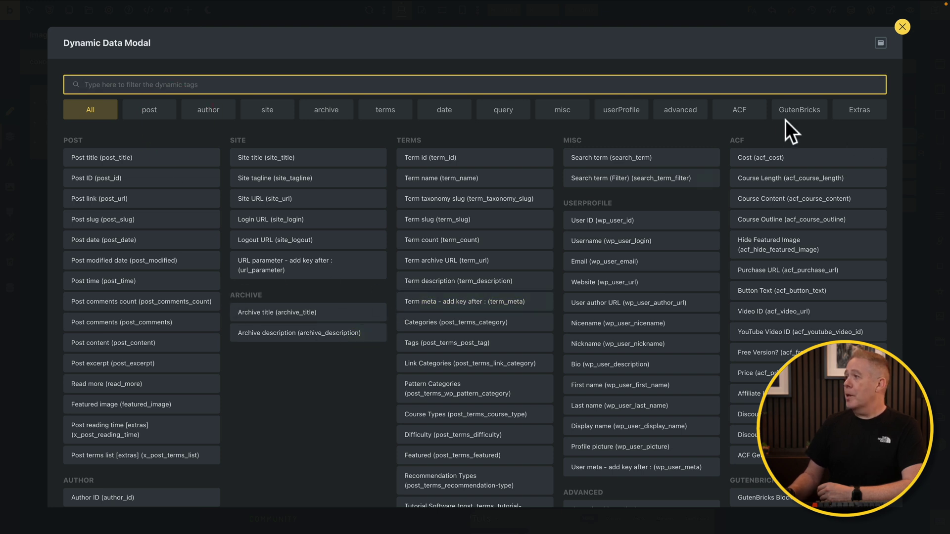
click(746, 117)
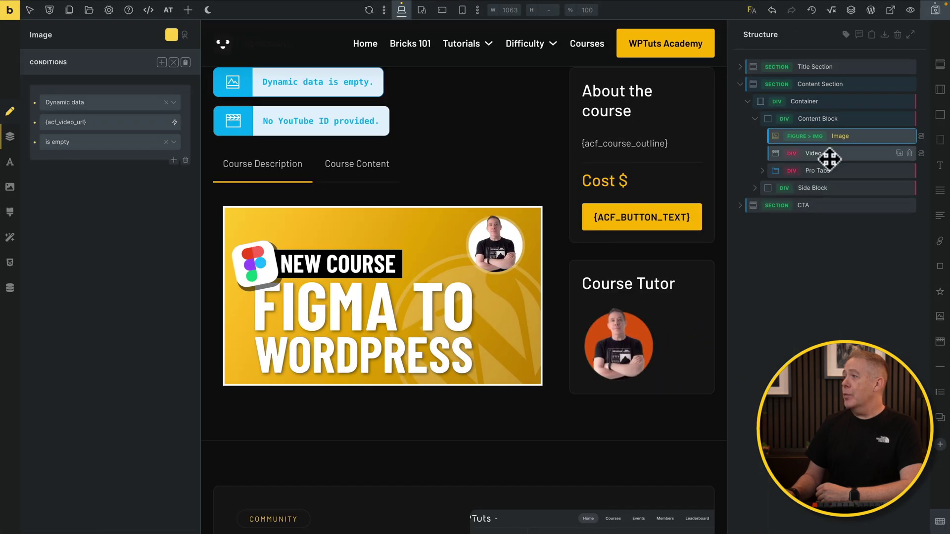
click(829, 155)
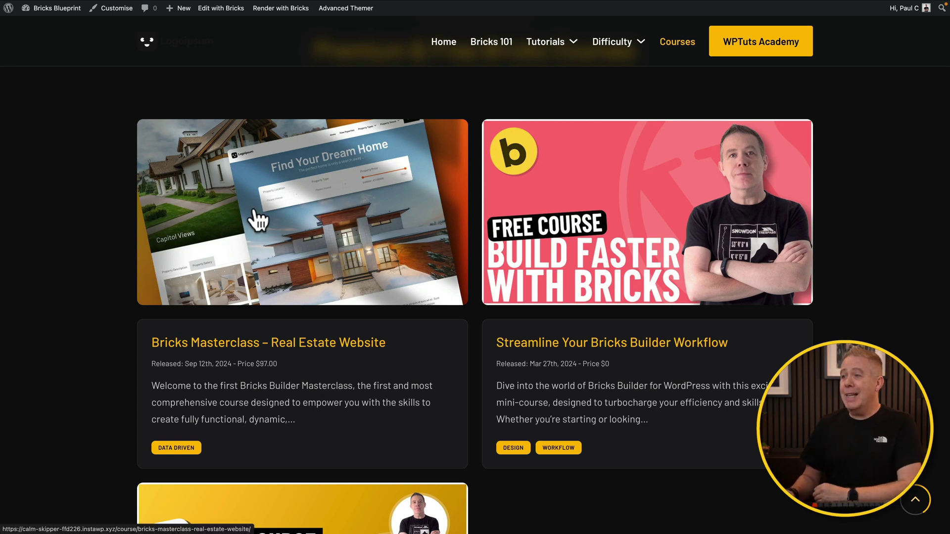
Step: Compare the live pages of the Bricks Masterclass – Real Estate Website and From Figma to WordPress courses for image versus video
click(319, 257)
scroll(59, 341, down, 4)
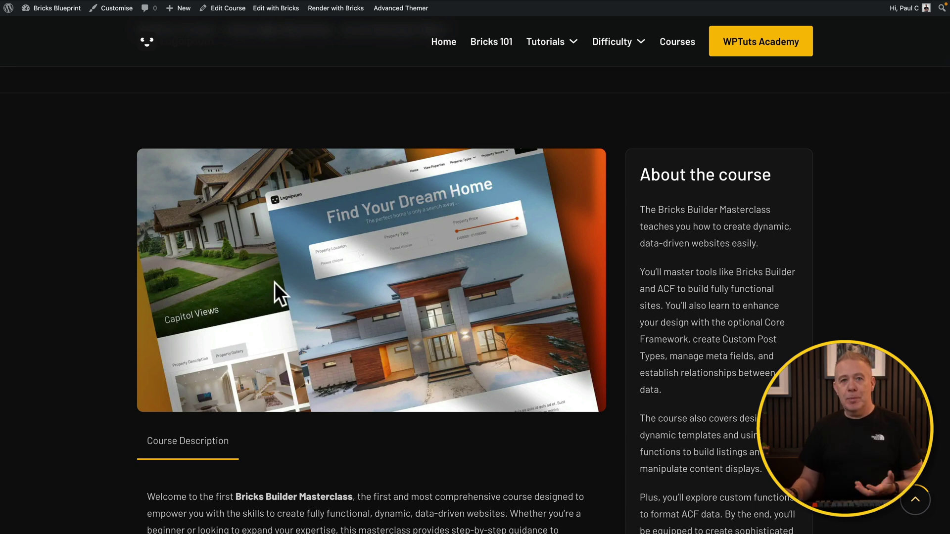
key(alt+Left)
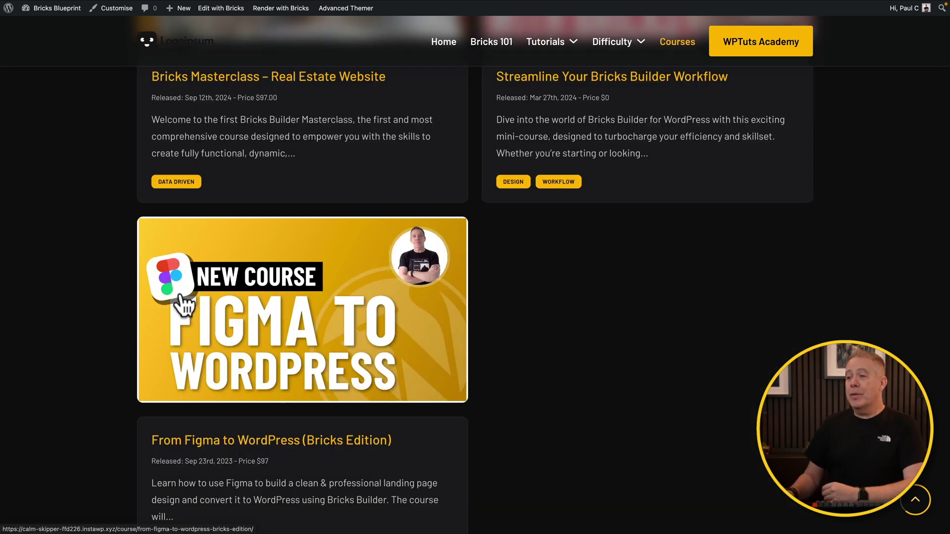
click(290, 335)
scroll(290, 340, down, 4)
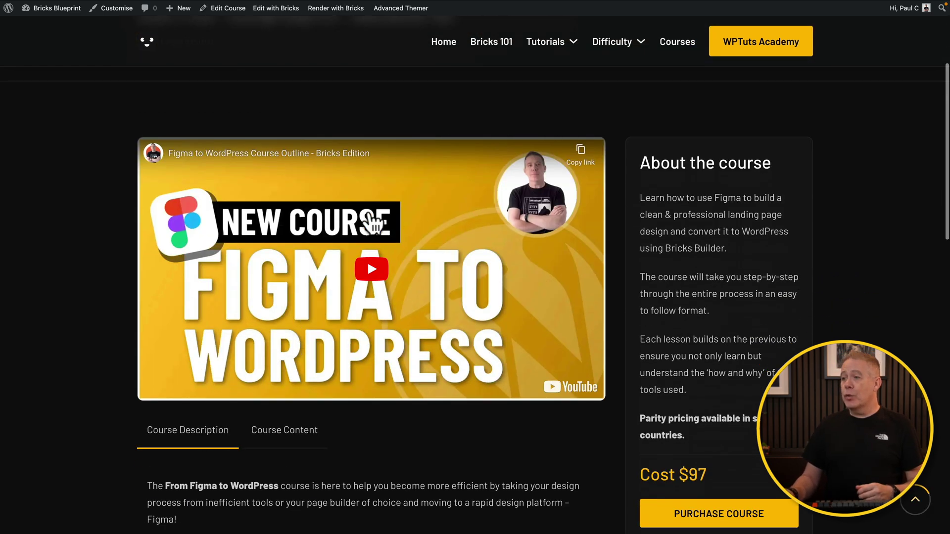
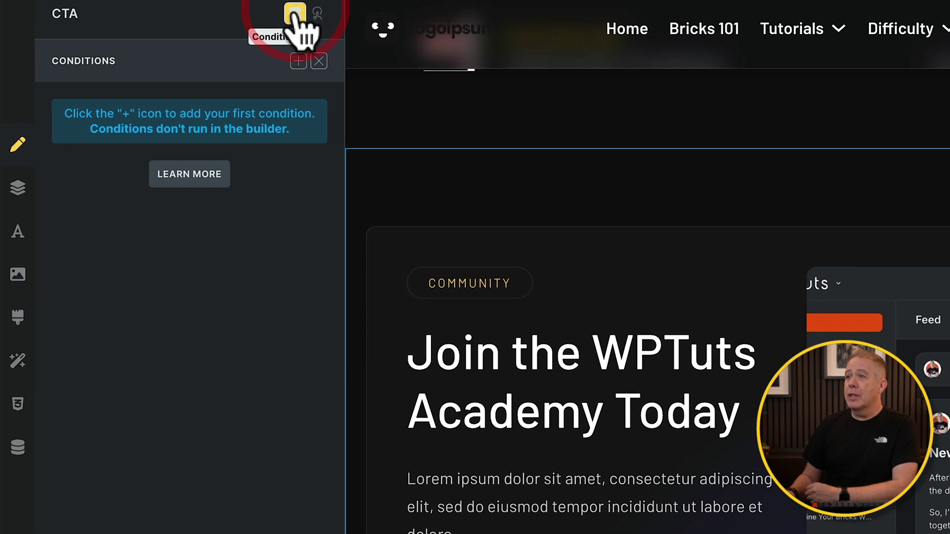
Step: Add a Referrer URL condition to the CTA section with the Lorem ipsum text
click(299, 61)
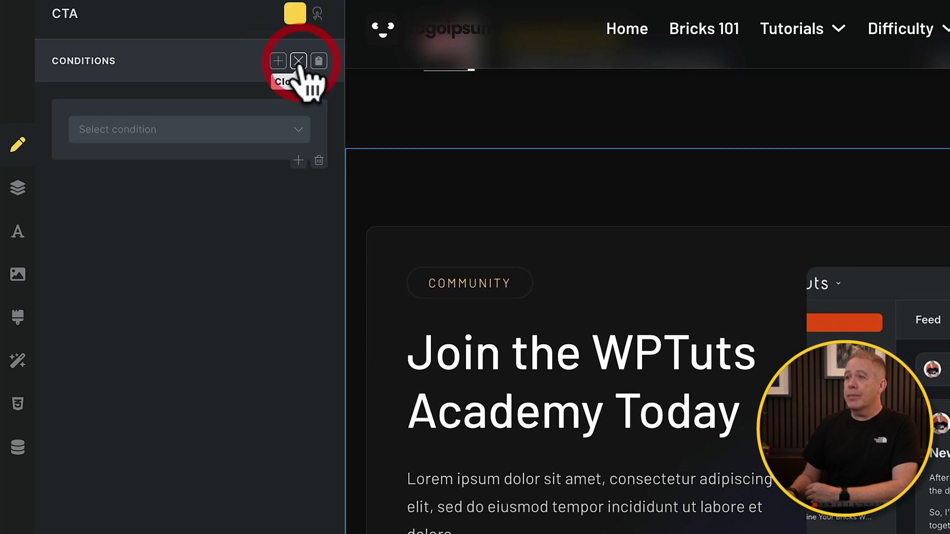
click(292, 133)
scroll(242, 455, down, 5)
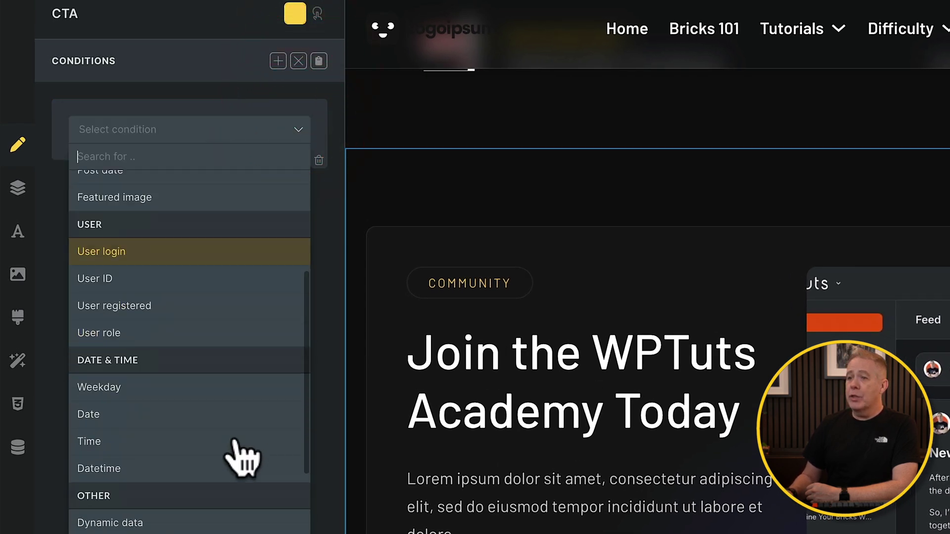
scroll(242, 457, down, 1)
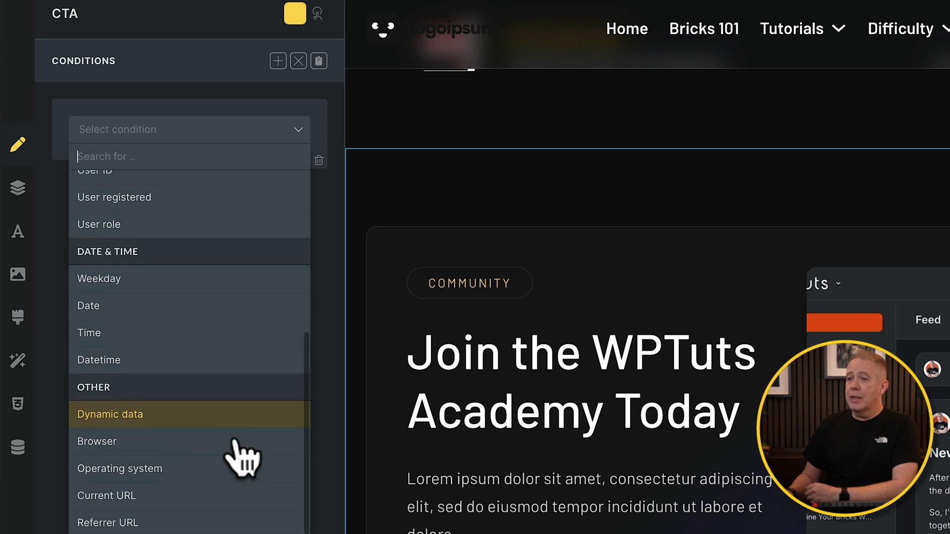
click(199, 522)
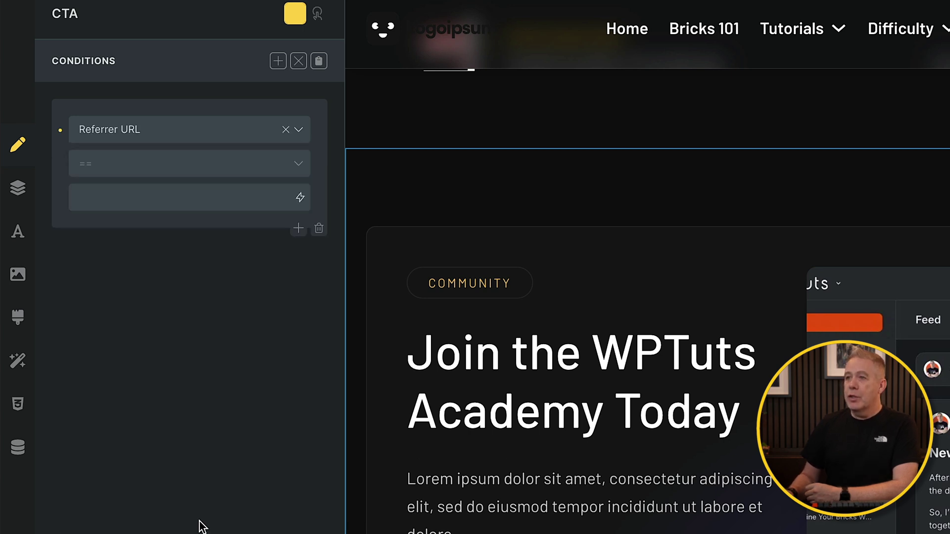
click(289, 164)
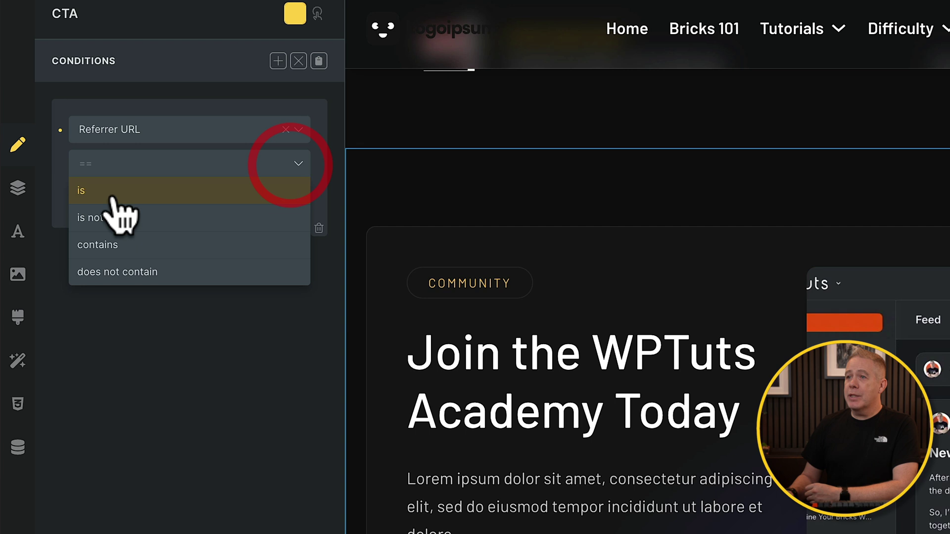
click(119, 244)
click(135, 204)
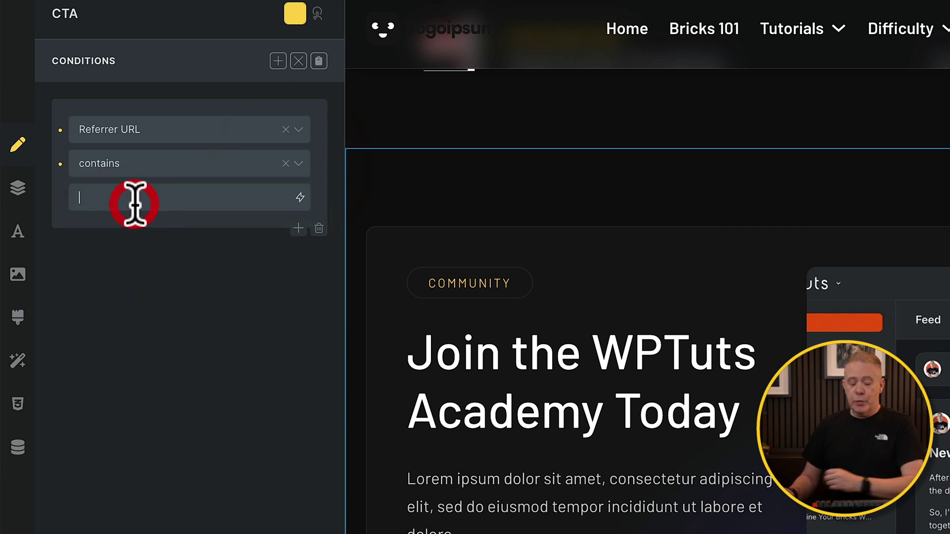
text(https://facebook.com/)
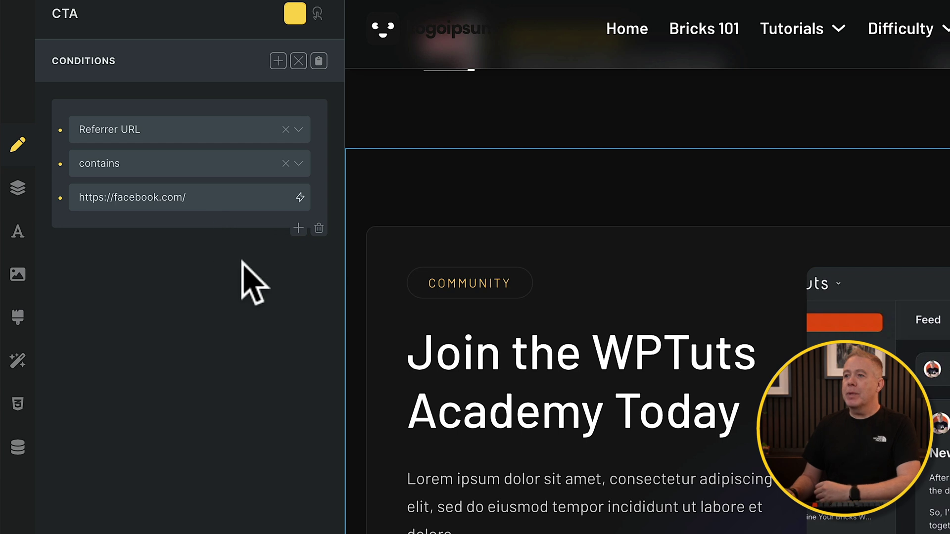
Step: Add a second AND condition to the CTA section based on User role
click(298, 228)
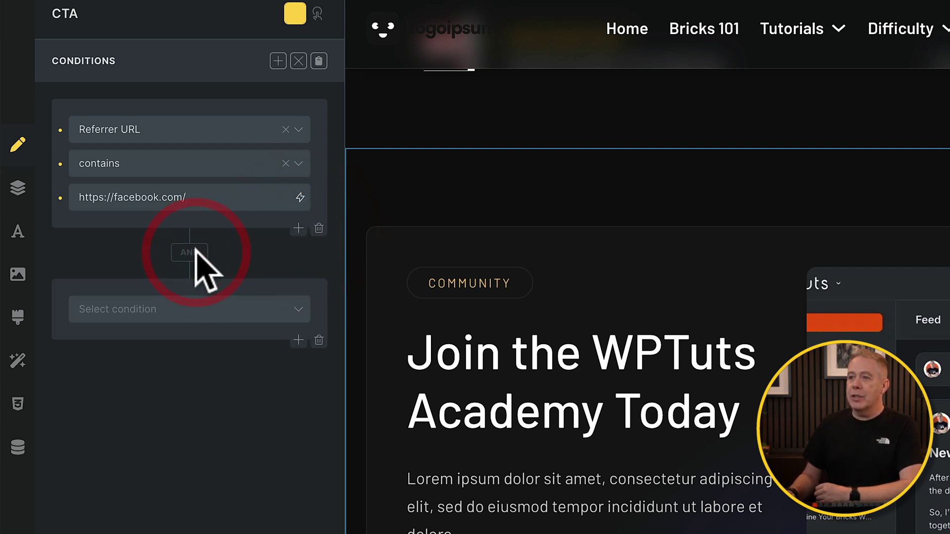
click(215, 311)
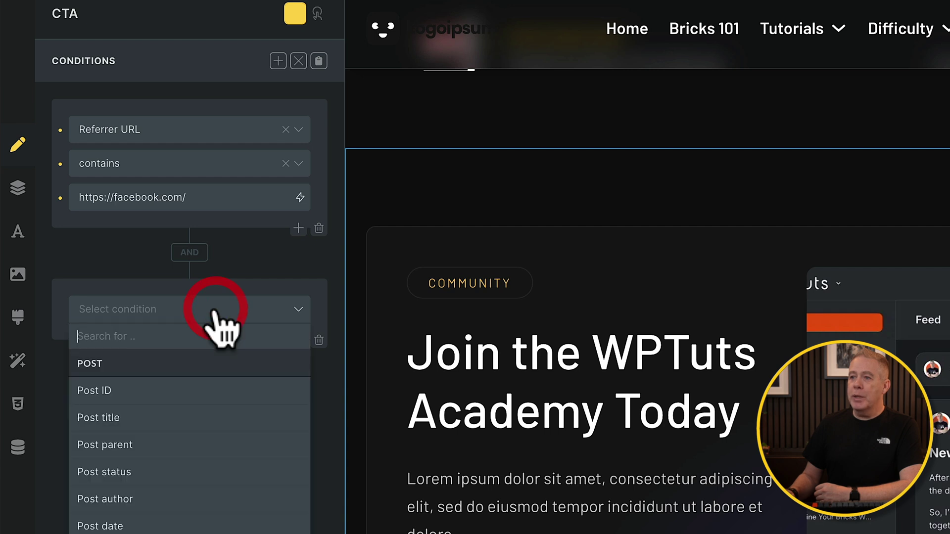
scroll(200, 488, down, 3)
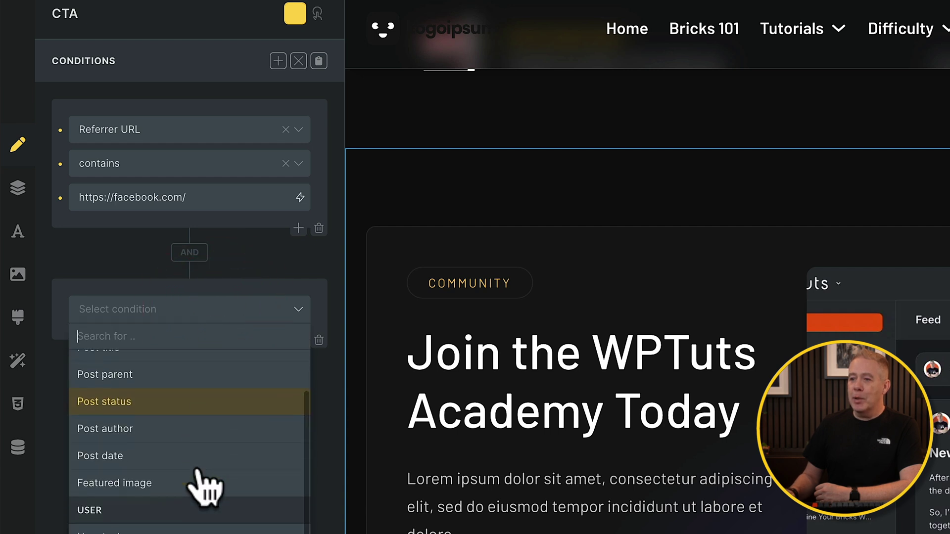
click(200, 490)
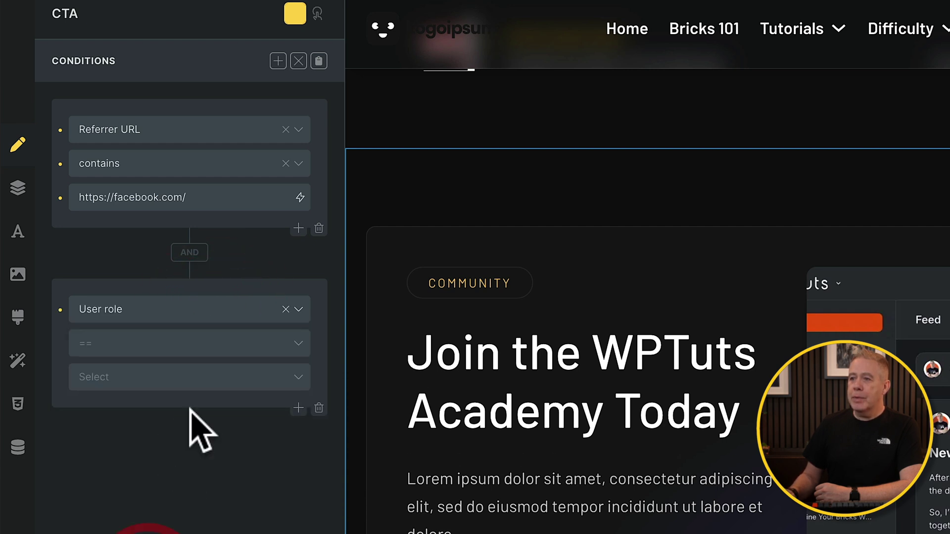
Step: Set the CTA section's User role condition to is not Administrator
click(240, 342)
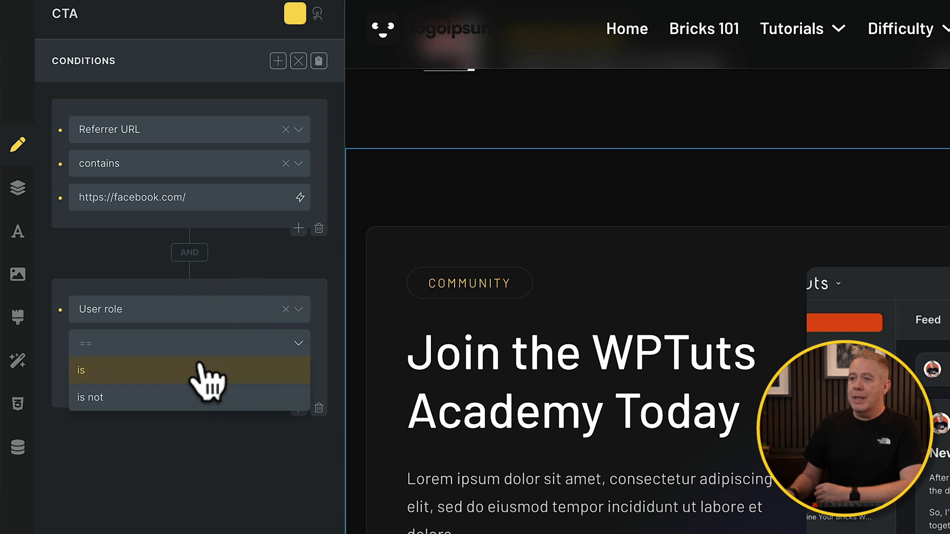
click(189, 396)
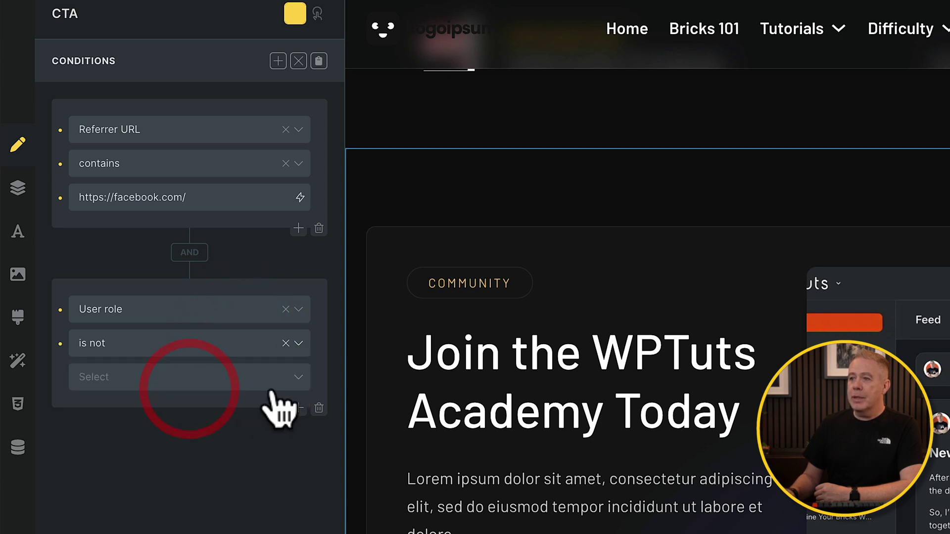
click(295, 378)
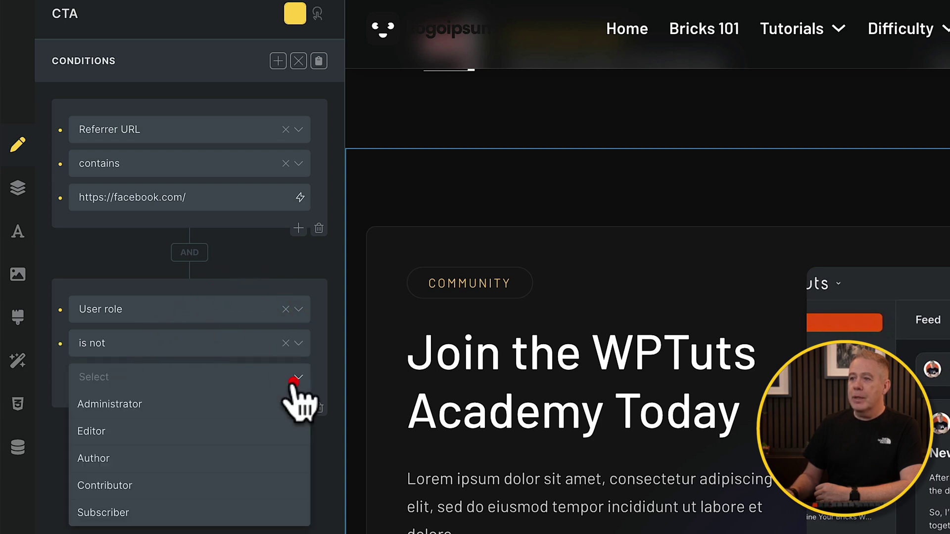
click(214, 409)
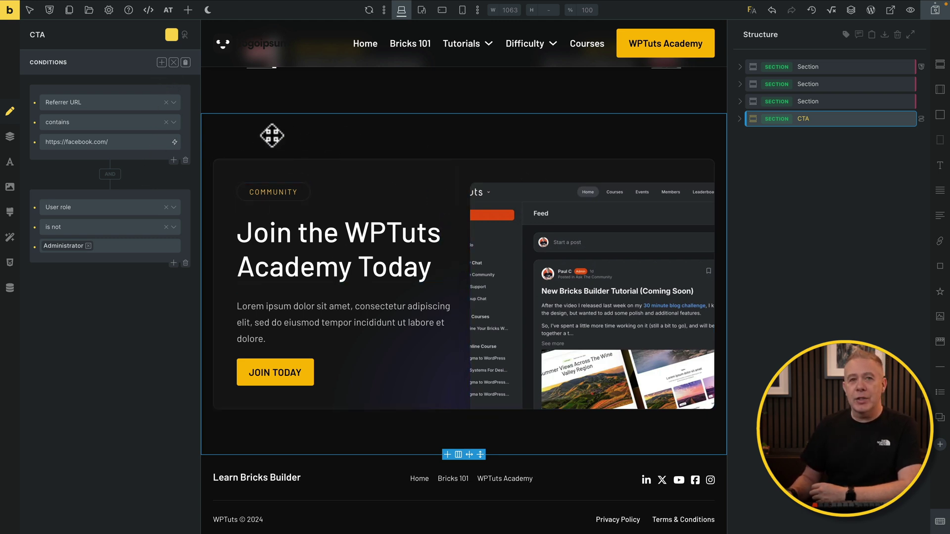
click(161, 63)
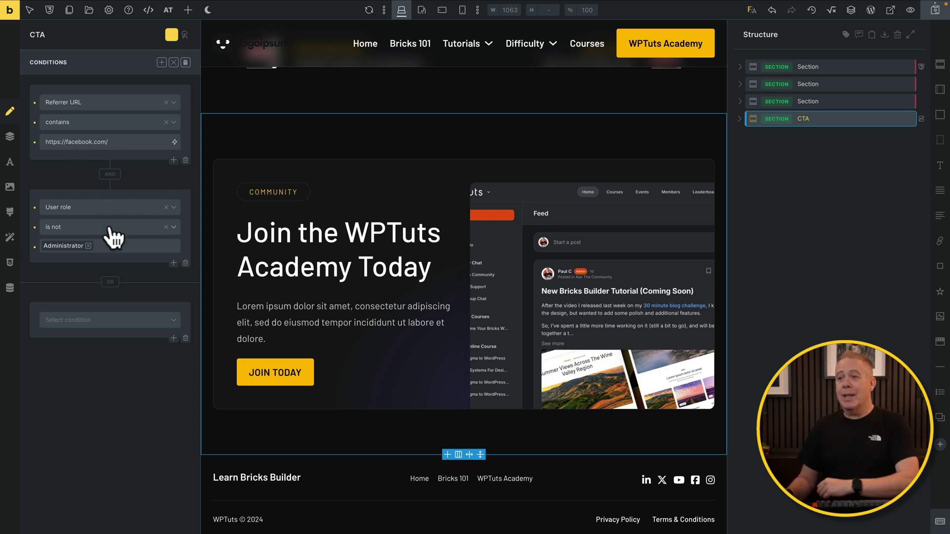
click(136, 324)
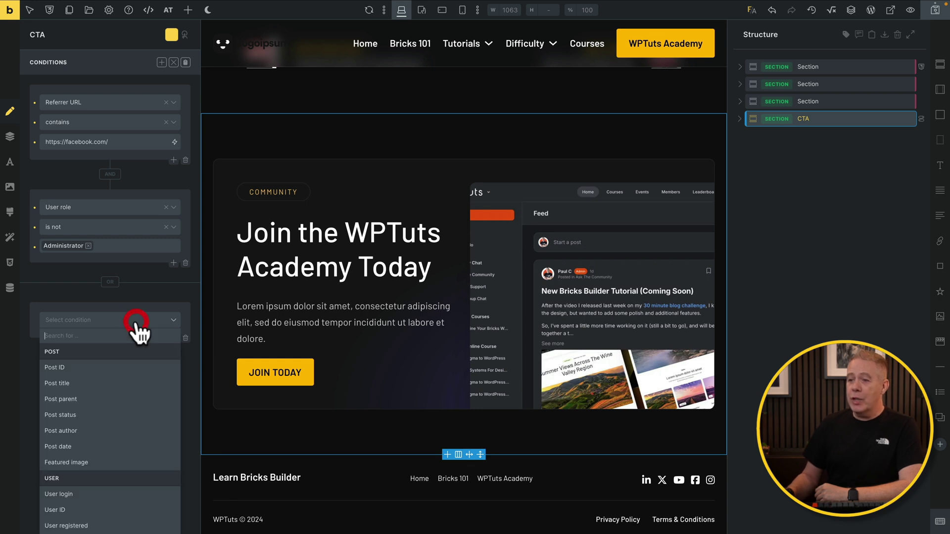
scroll(124, 428, down, 6)
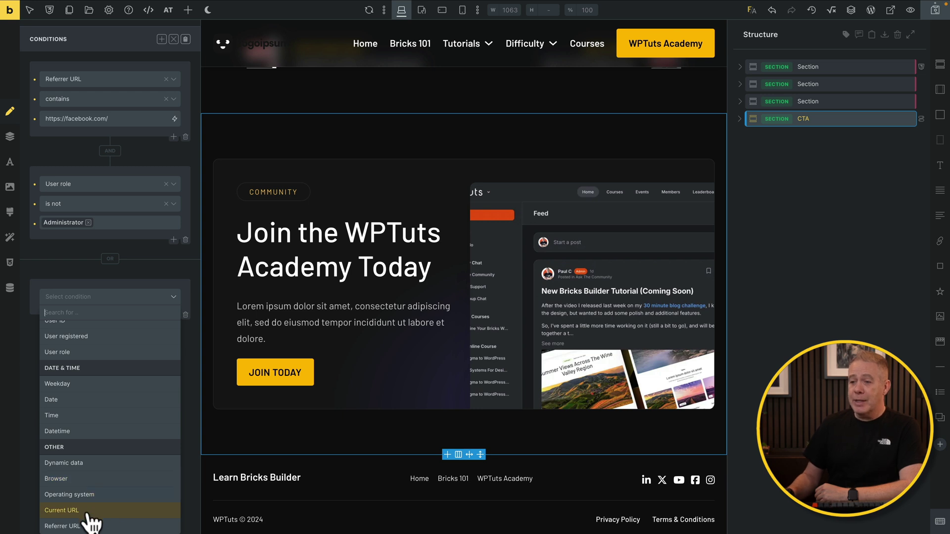
click(87, 528)
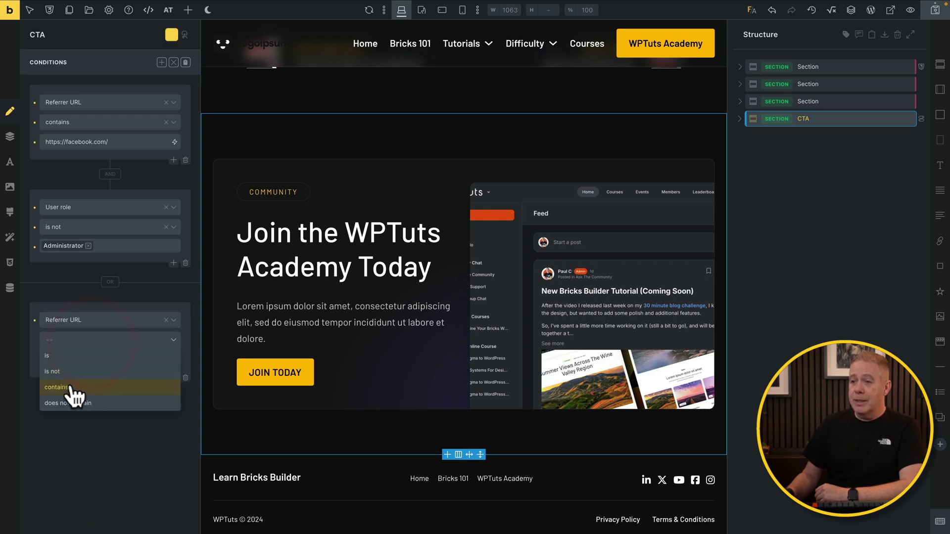
text(https://twitter.com/)
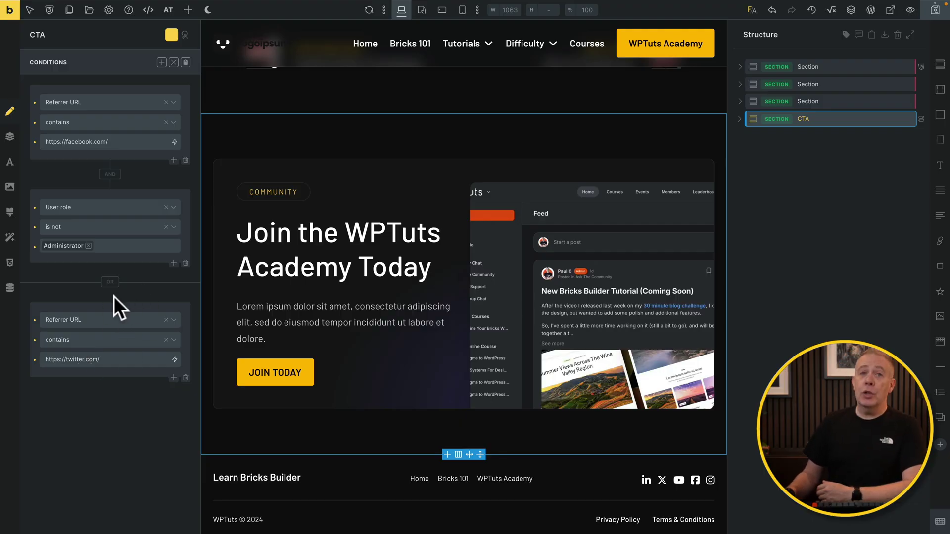
Step: Add a blank AND condition beneath the twitter.com rule and open its list of condition types
click(173, 378)
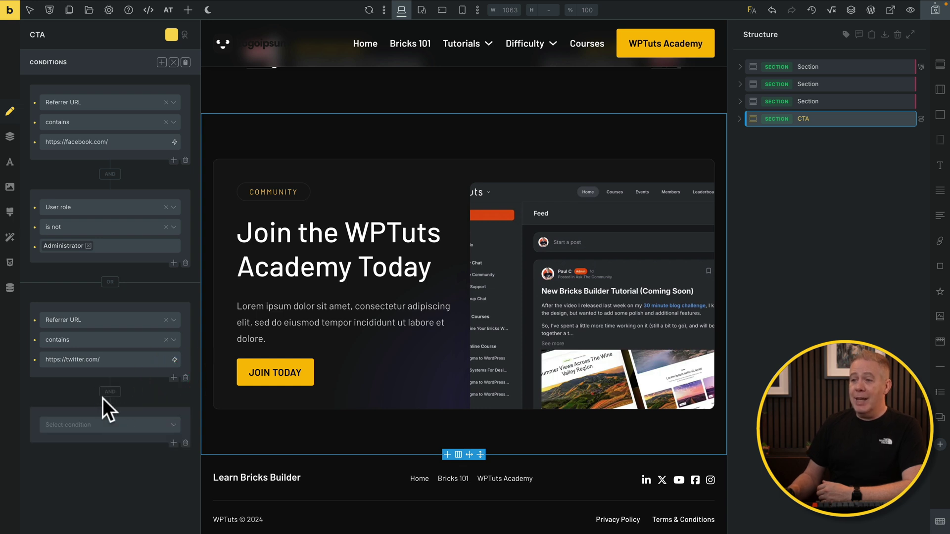
click(105, 423)
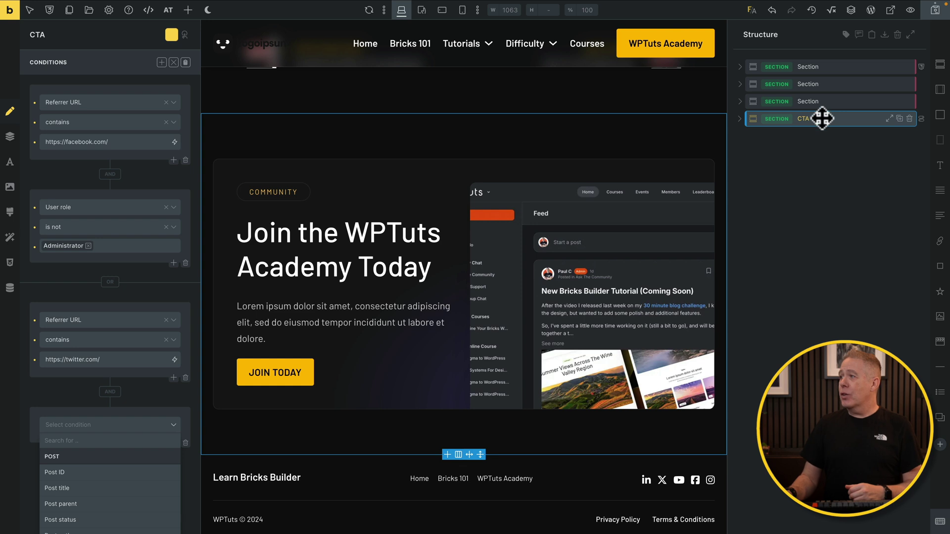
Step: Expand all nested elements of the CTA section and select its Button to view the conditions
click(739, 119)
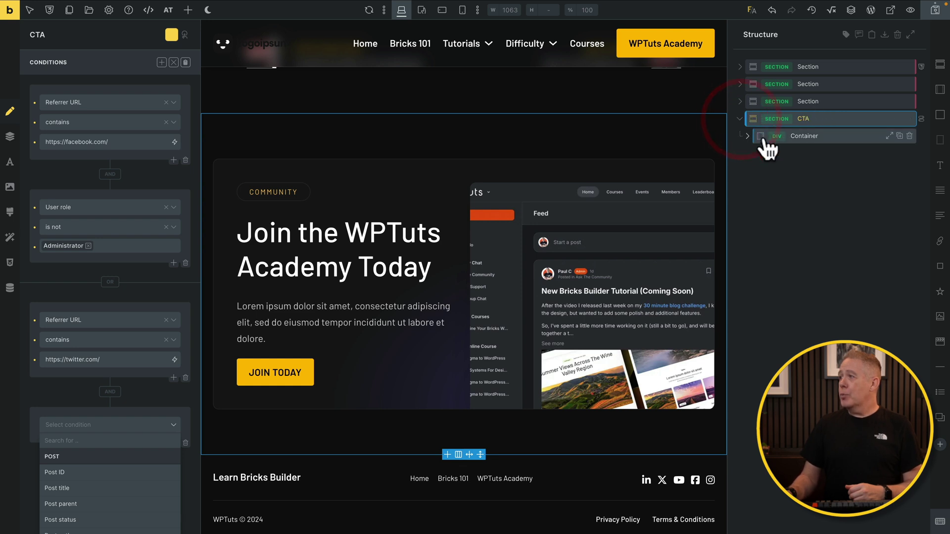
click(884, 140)
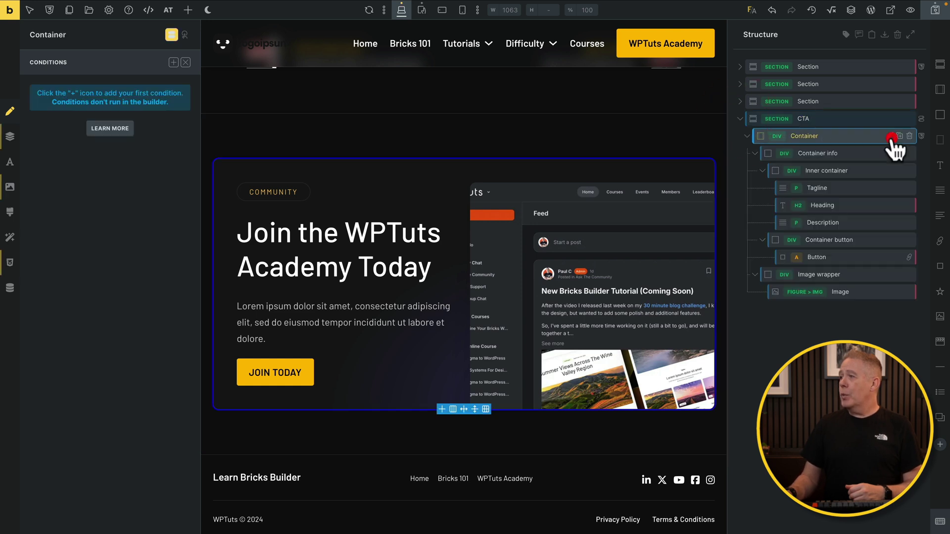
click(841, 258)
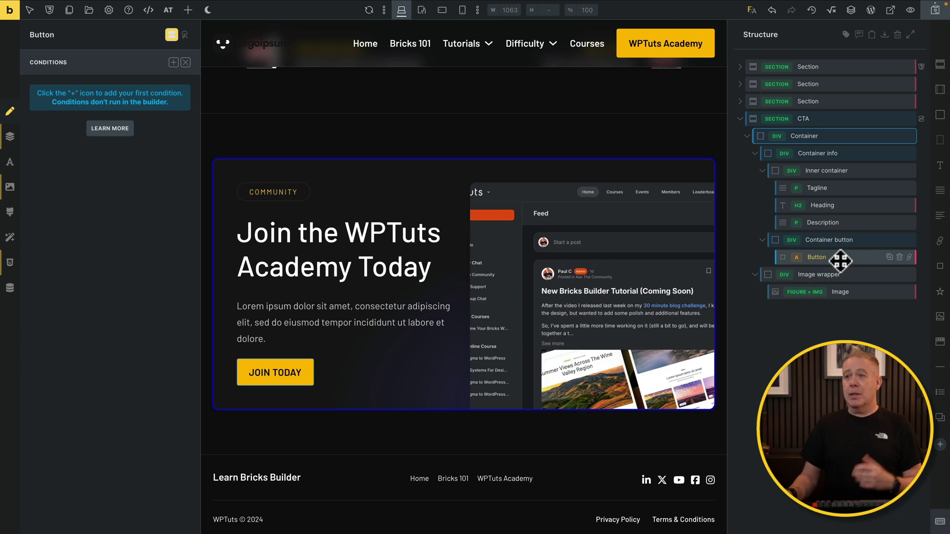